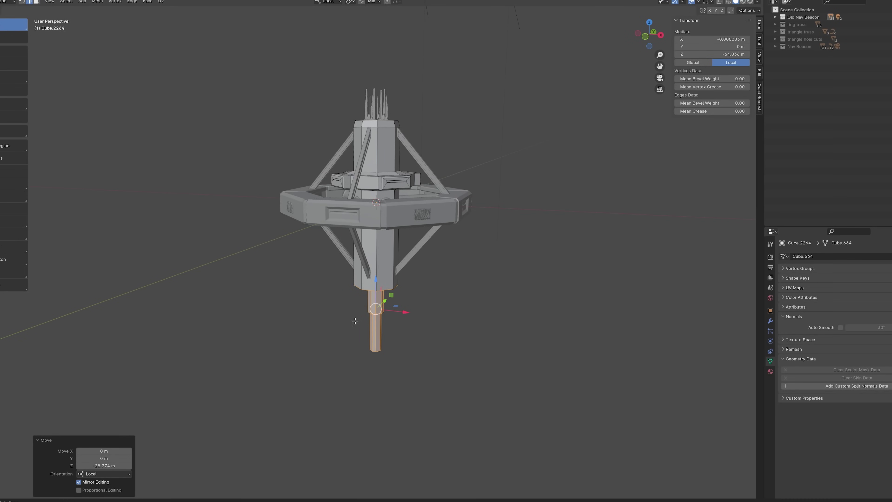
# Extend the mast beneath the beacon's core downward in stages, moving the second section about 29 m down along local Z and lowering the tip.
pyautogui.moveTo(355, 320); pyautogui.dragTo(357, 317, button='middle')
pyautogui.press('ctrl+KP_Subtract')
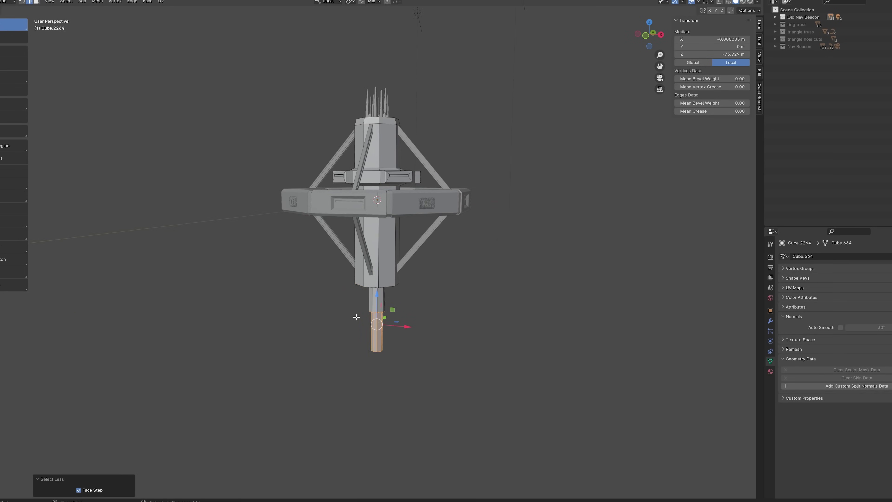
pyautogui.moveTo(379, 296); pyautogui.dragTo(380, 345)
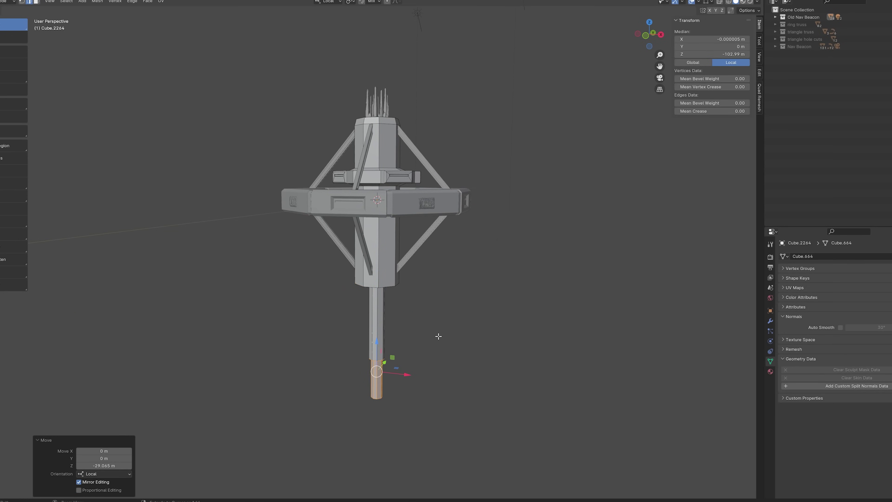
pyautogui.press('ctrl+KP_Subtract')
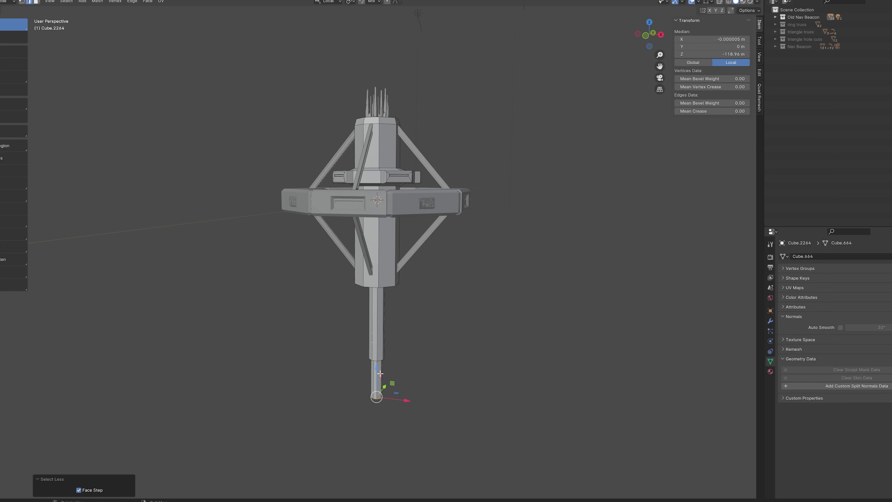
pyautogui.moveTo(387, 407); pyautogui.dragTo(389, 416)
pyautogui.moveTo(479, 312); pyautogui.dragTo(545, 335, button='middle')
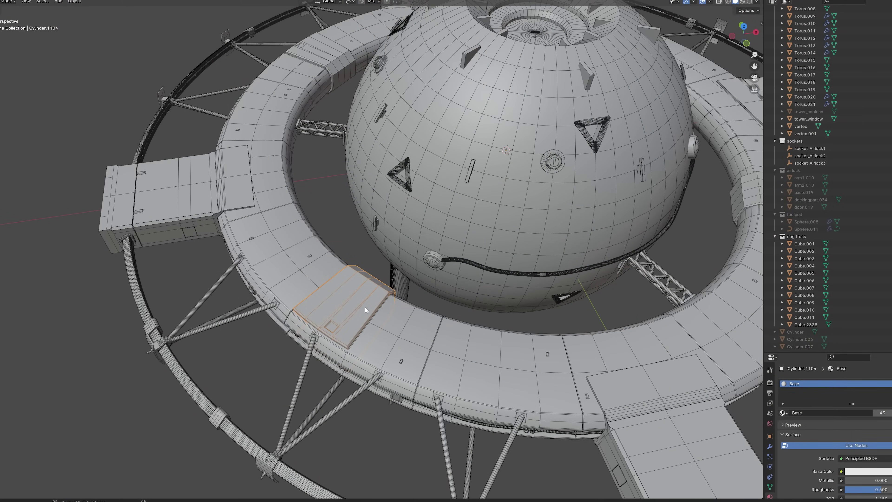
# Place linked duplicates of the hatch panel around the station's ring by rotating them about the global Z axis.
pyautogui.moveTo(364, 306); pyautogui.dragTo(387, 318)
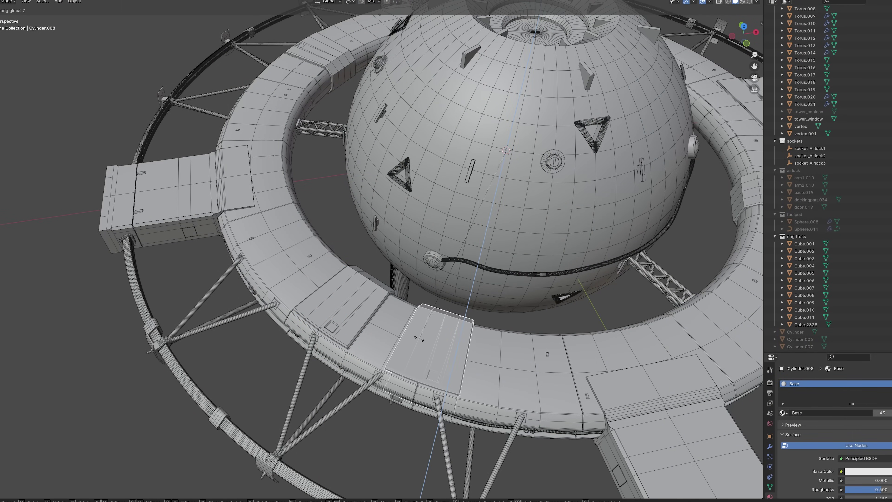
pyautogui.click(418, 339)
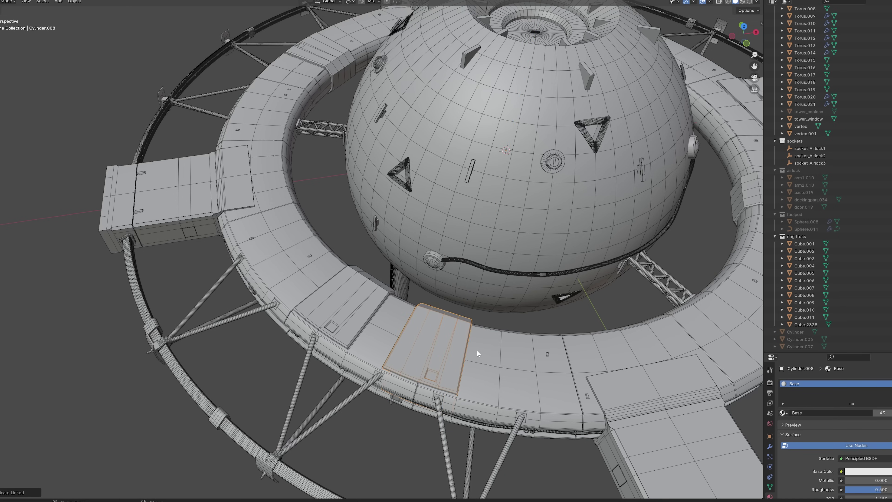
pyautogui.hotkey('shift', 'r')
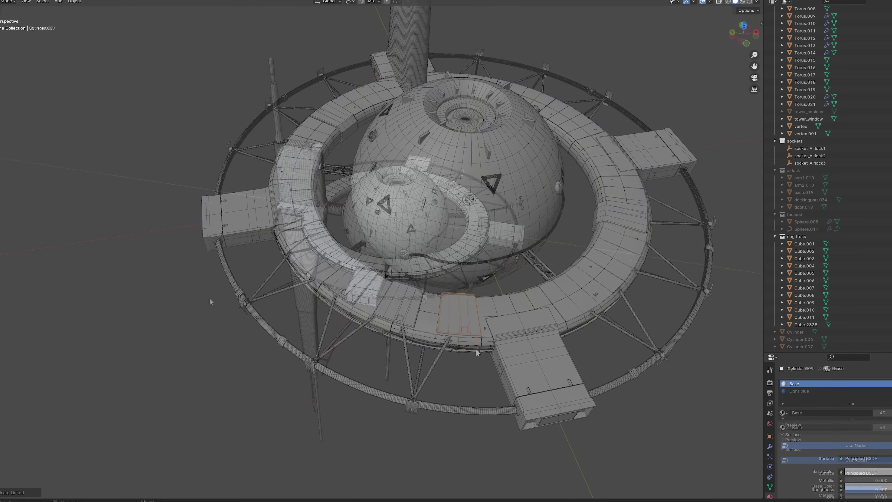
pyautogui.moveTo(210, 298); pyautogui.dragTo(84, 301, button='middle')
pyautogui.scroll(6, 84, 301)
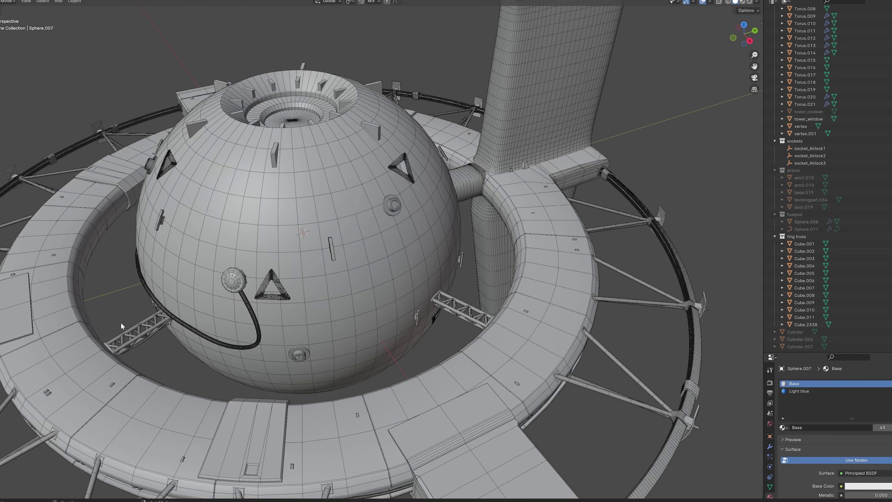
pyautogui.keyDown('shift'); pyautogui.moveTo(162, 349); pyautogui.dragTo(177, 323, button='middle'); pyautogui.keyUp('shift')
pyautogui.scroll(-5, 198, 291)
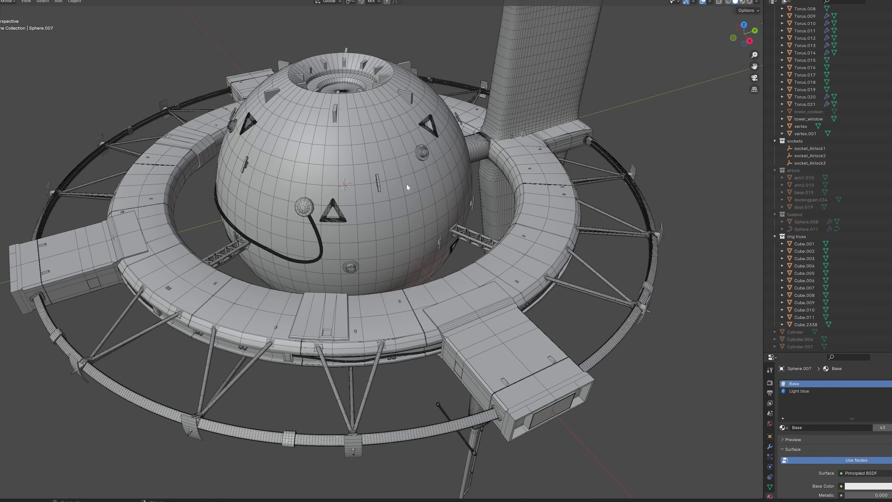
# Inspect the central sphere and the ring around it, and view the textured station model in Substance Painter.
pyautogui.click(402, 182)
pyautogui.click(529, 220)
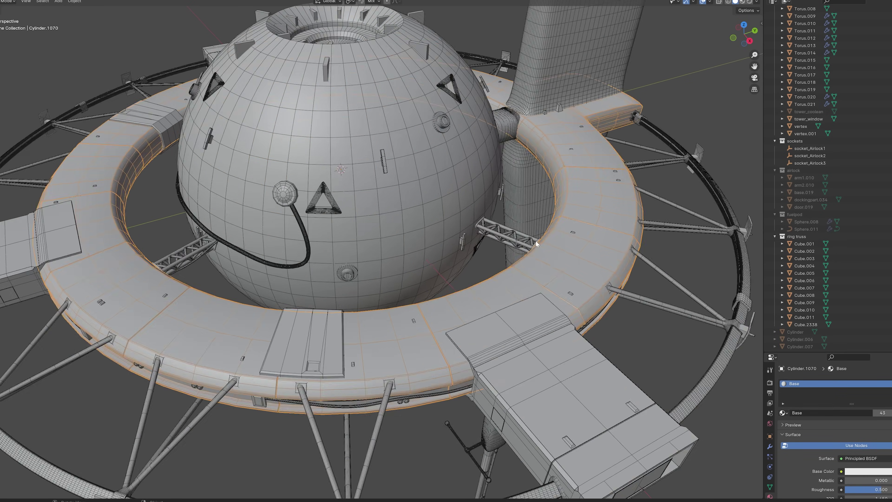
pyautogui.scroll(6, 535, 243)
pyautogui.scroll(-4, 467, 230)
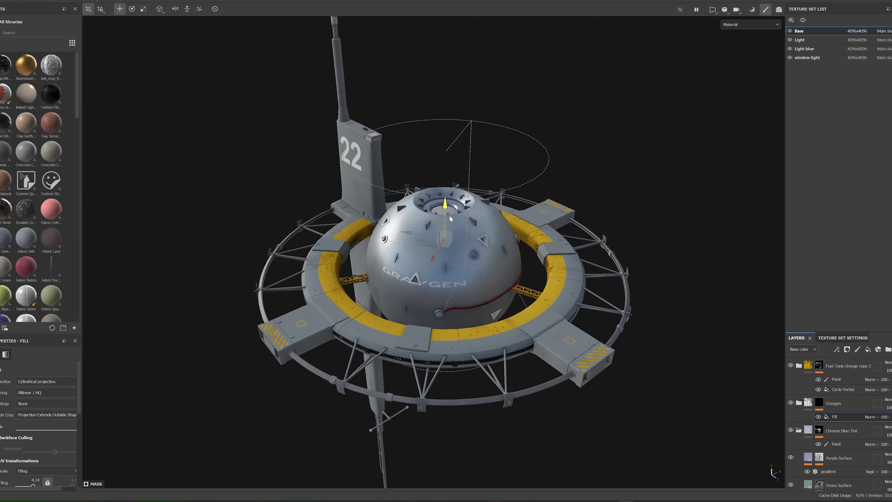
pyautogui.scroll(5, 442, 188)
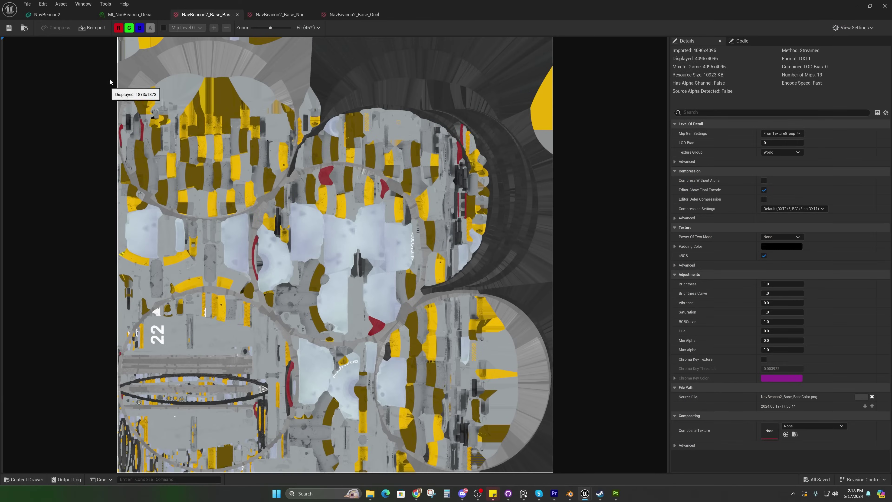
# Switch to Unreal Engine and examine the MI_NacBeacon_Decal material instance on its preview sphere.
pyautogui.click(119, 15)
pyautogui.moveTo(127, 99); pyautogui.dragTo(260, 81)
pyautogui.moveTo(405, 214); pyautogui.dragTo(272, 247)
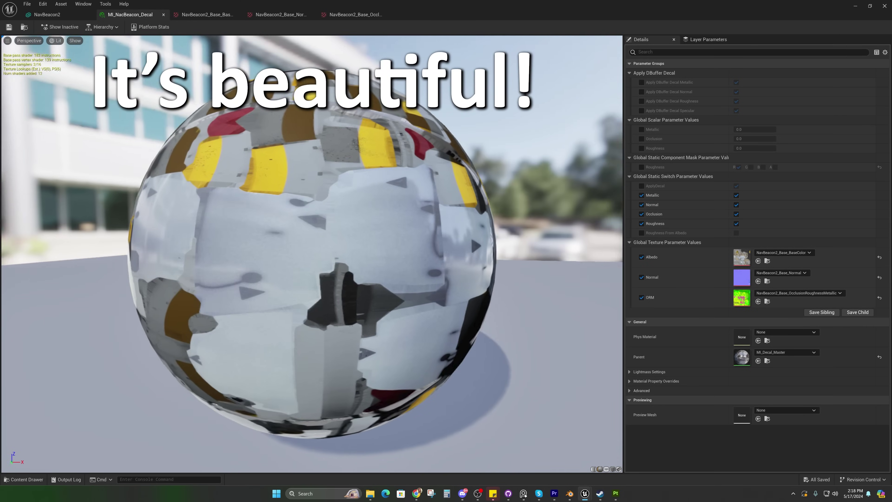
# Examine the NavBeacon2_Base_OcclusionRoughnessMetallic texture.
pyautogui.click(352, 15)
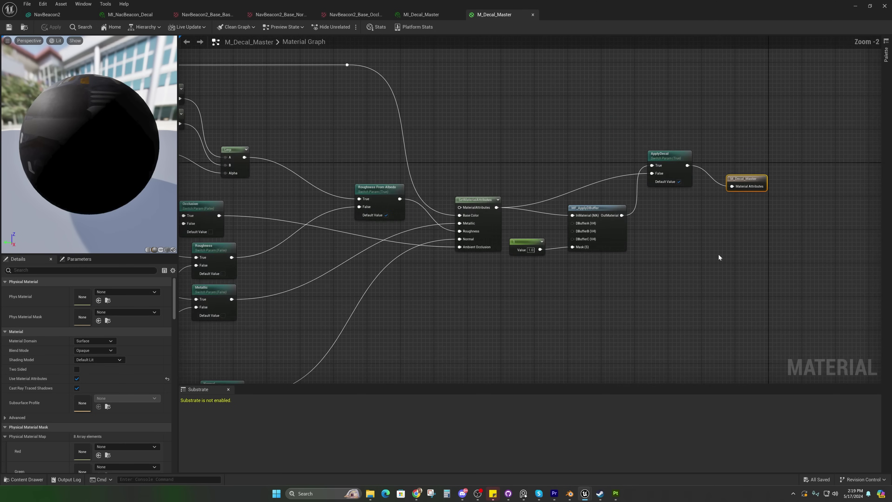
pyautogui.scroll(-2, 684, 260)
pyautogui.scroll(3, 660, 261)
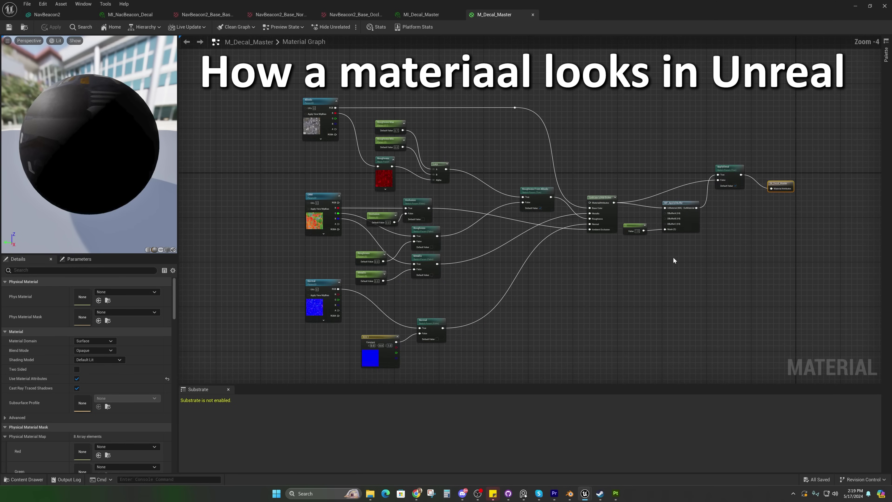
# Examine the node network in the M_Decal_Master material graph.
pyautogui.scroll(1, 673, 257)
pyautogui.scroll(-1, 673, 258)
pyautogui.moveTo(673, 258); pyautogui.dragTo(662, 243, button='right')
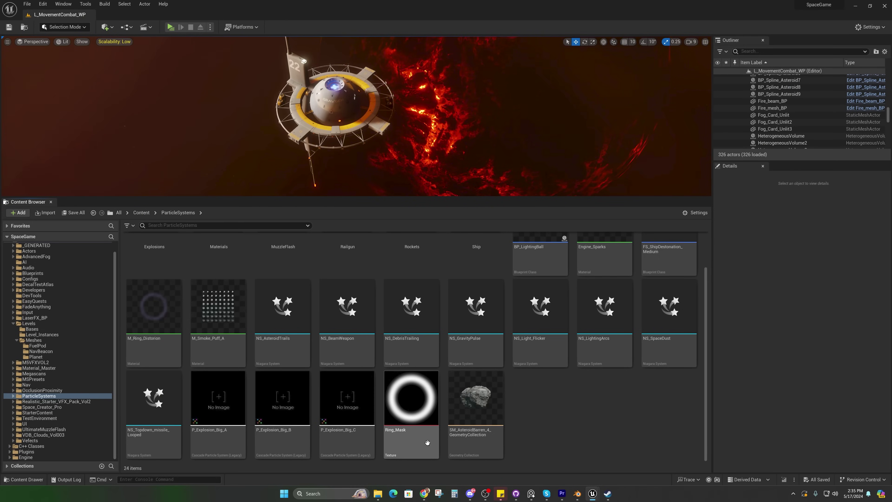
# Open the Ring_Mask texture and inspect the Fresnel and Texture Sample nodes and the preview of the M_Ring_Distorion material.
pyautogui.doubleClick(427, 443)
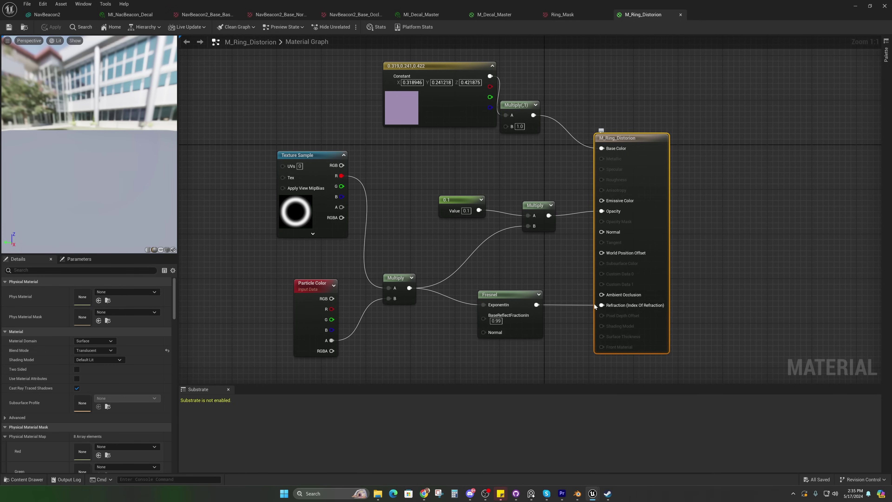
pyautogui.click(509, 296)
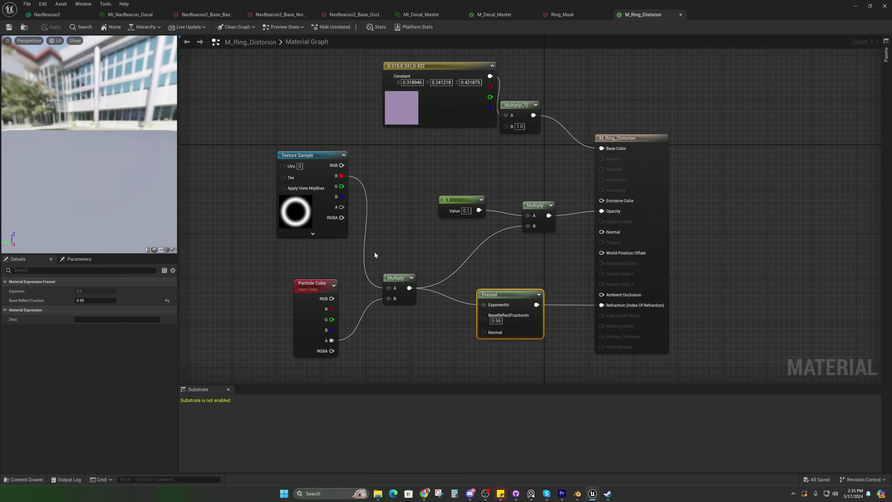
pyautogui.click(313, 154)
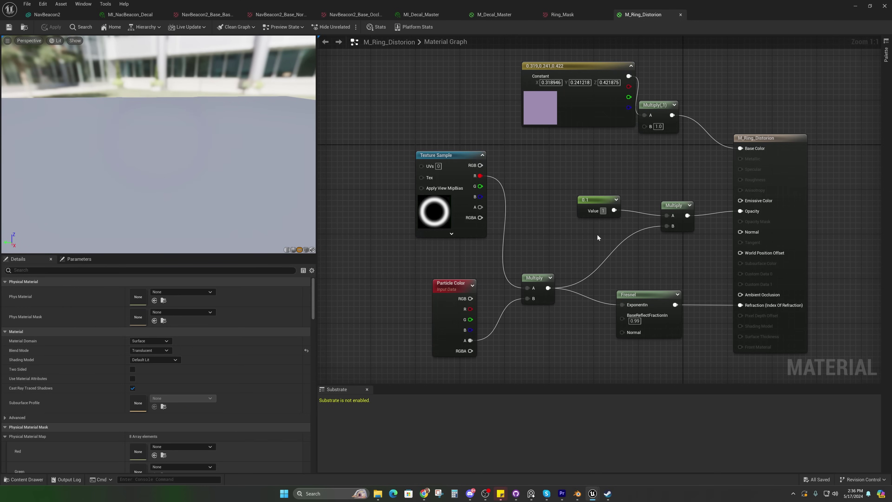
pyautogui.moveTo(263, 199)
pyautogui.mouseDown()
pyautogui.moveTo(246, 190)
pyautogui.moveTo(239, 211)
pyautogui.moveTo(260, 183)
pyautogui.moveTo(246, 197)
pyautogui.mouseUp()
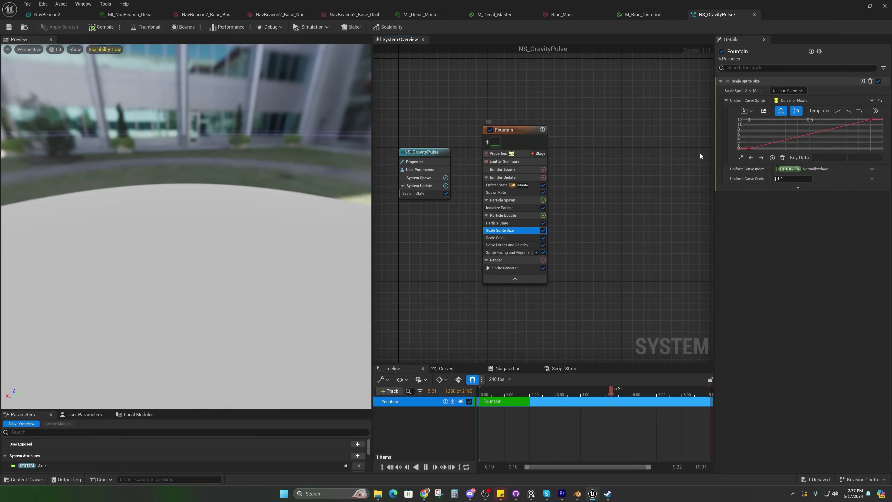
# Adjust the end key of the Scale Sprite Size curve in NS_GravityPulse and view the beacon in the level.
pyautogui.moveTo(877, 117); pyautogui.dragTo(877, 118)
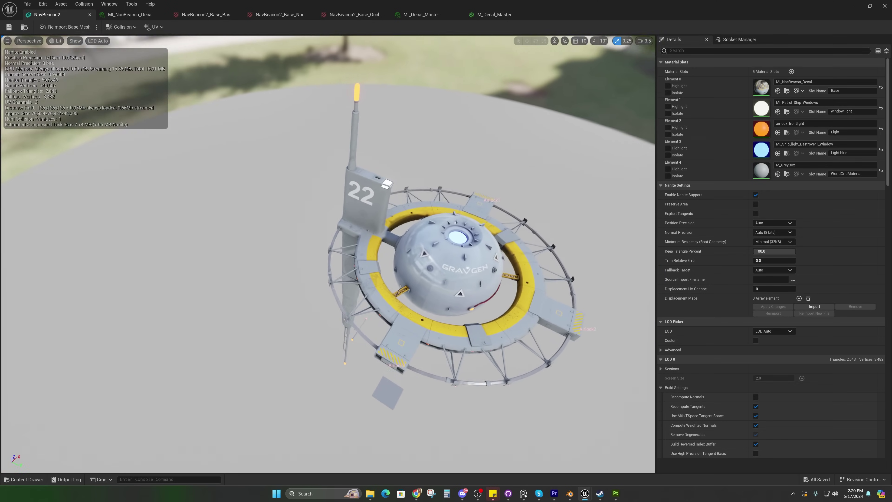
pyautogui.keyDown('alt'); pyautogui.moveTo(449, 263); pyautogui.dragTo(402, 268); pyautogui.keyUp('alt')
pyautogui.press('w')
pyautogui.moveTo(402, 268); pyautogui.dragTo(407, 272, button='right')
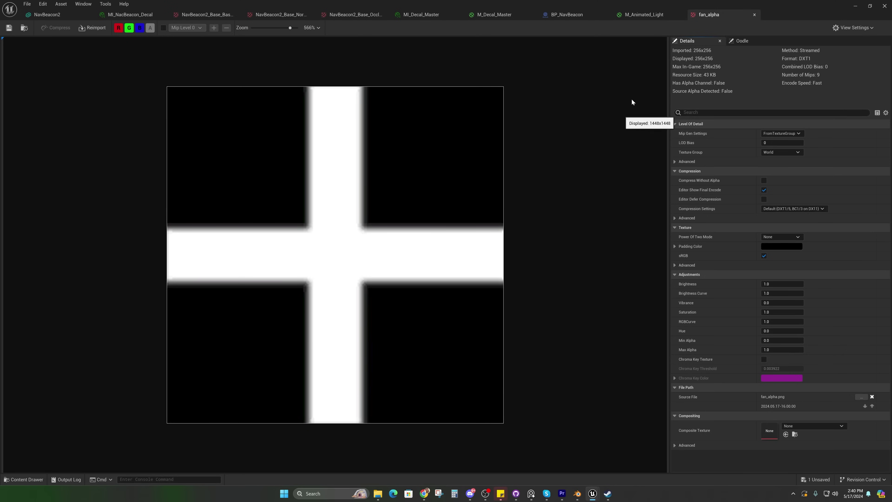
# Examine the M_Animated_Light graph from the UV scale and Rotator nodes through the fan_alpha texture sample to the Emissive Color output.
pyautogui.click(657, 15)
pyautogui.moveTo(614, 116); pyautogui.dragTo(555, 116, button='right')
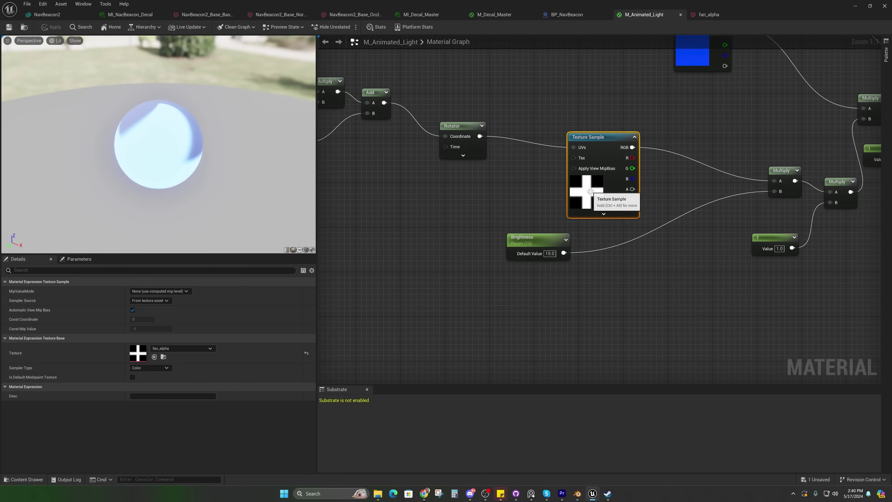
pyautogui.moveTo(505, 183); pyautogui.dragTo(788, 282, button='right')
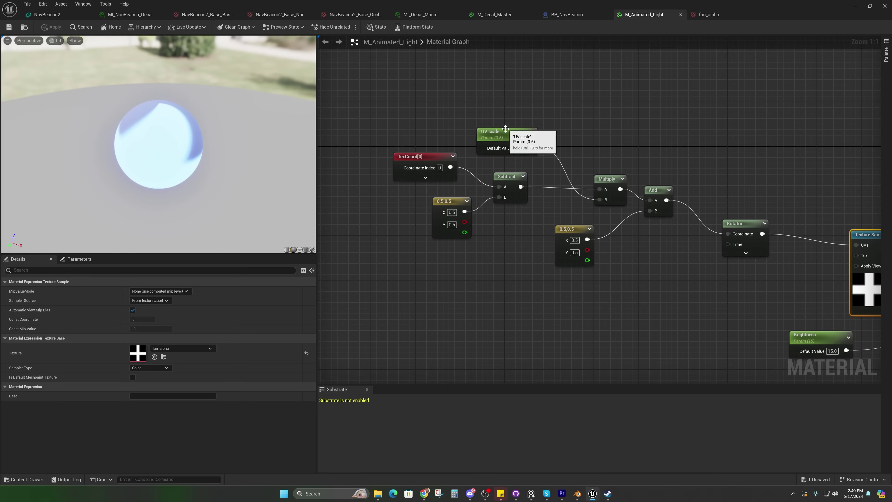
pyautogui.moveTo(701, 283); pyautogui.dragTo(499, 228, button='right')
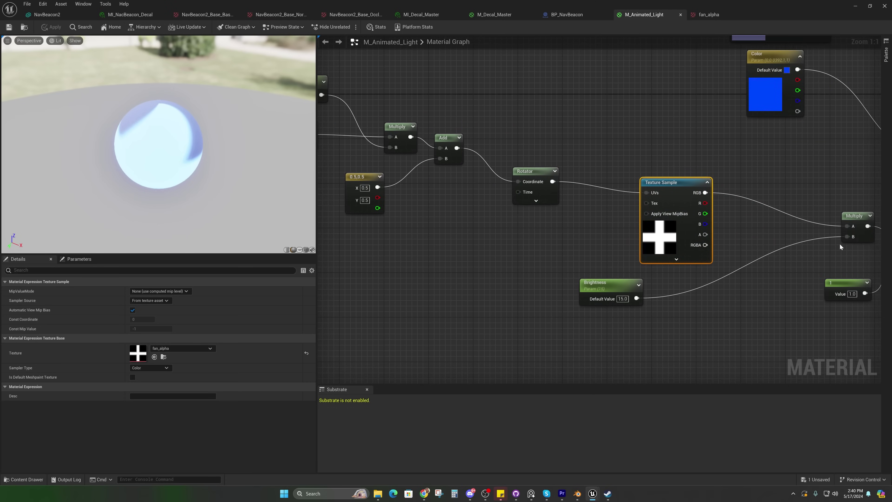
pyautogui.moveTo(840, 244); pyautogui.dragTo(554, 265, button='right')
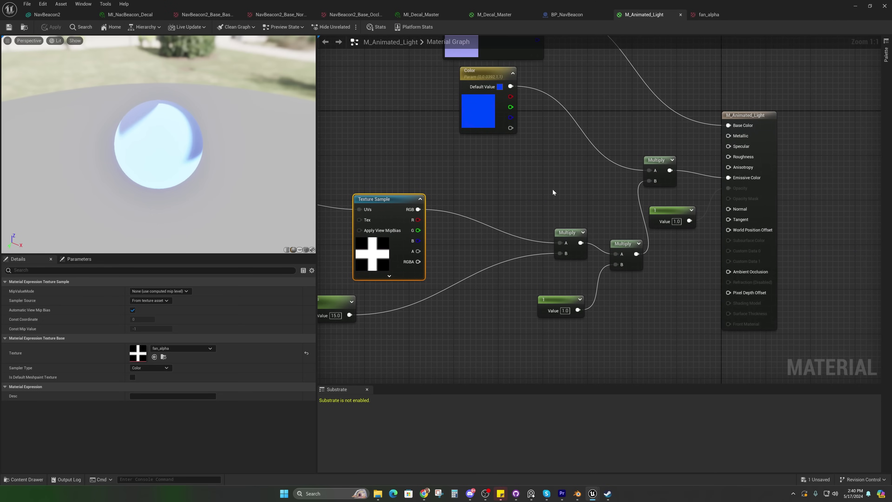
pyautogui.scroll(-3, 553, 189)
pyautogui.moveTo(553, 190); pyautogui.dragTo(559, 245, button='right')
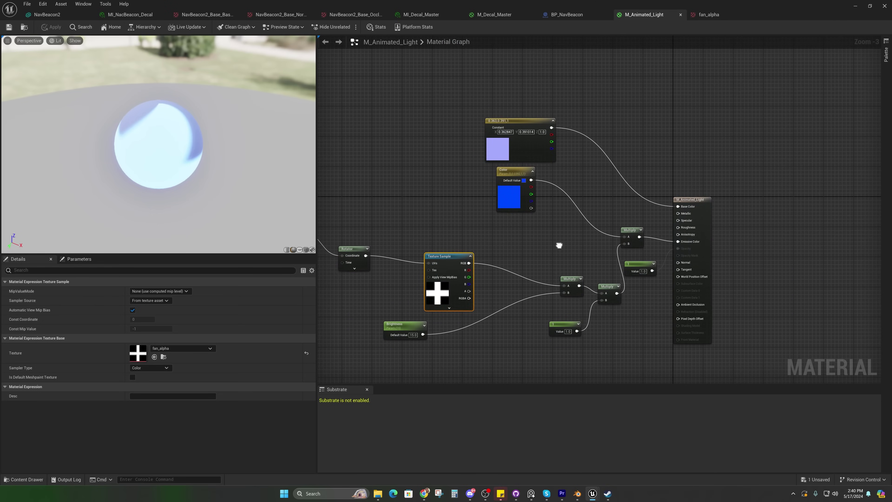
# Open BP_NavBeacon, inspect the animated light on top of the sphere, and select the NS_Light_Flicker component.
pyautogui.click(574, 15)
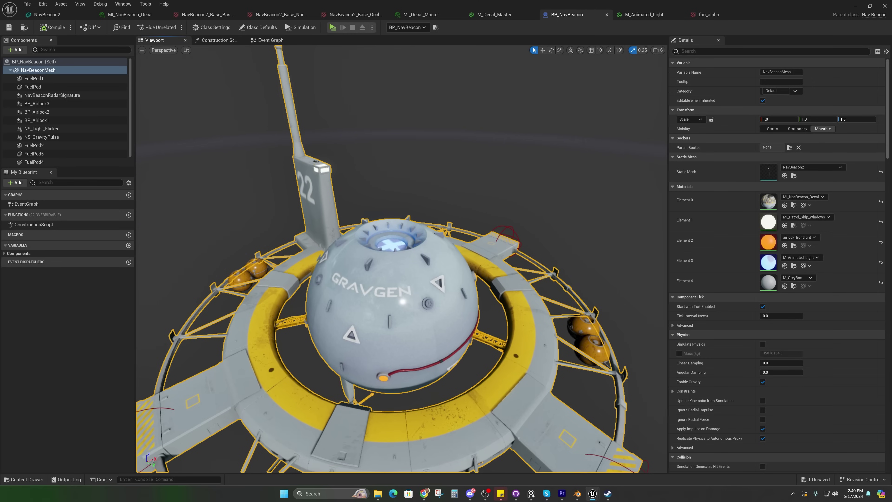
pyautogui.moveTo(401, 258)
pyautogui.mouseDown(button='right')
pyautogui.moveTo(414, 211)
pyautogui.moveTo(421, 239)
pyautogui.moveTo(418, 196)
pyautogui.moveTo(421, 323)
pyautogui.moveTo(401, 258)
pyautogui.mouseUp(button='right')
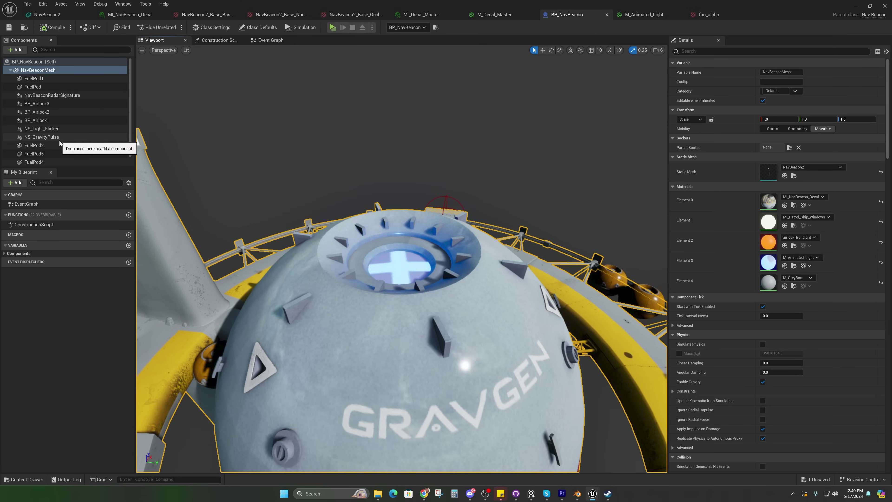
pyautogui.click(53, 129)
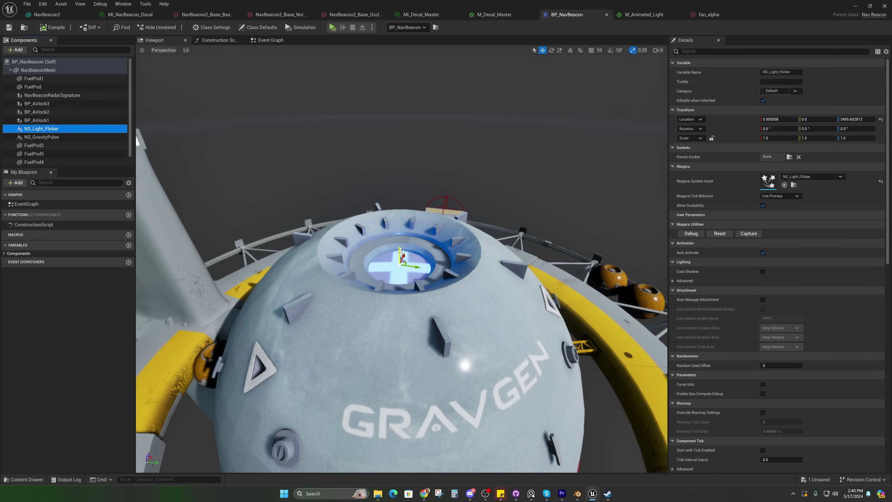
pyautogui.moveTo(404, 179); pyautogui.dragTo(404, 184)
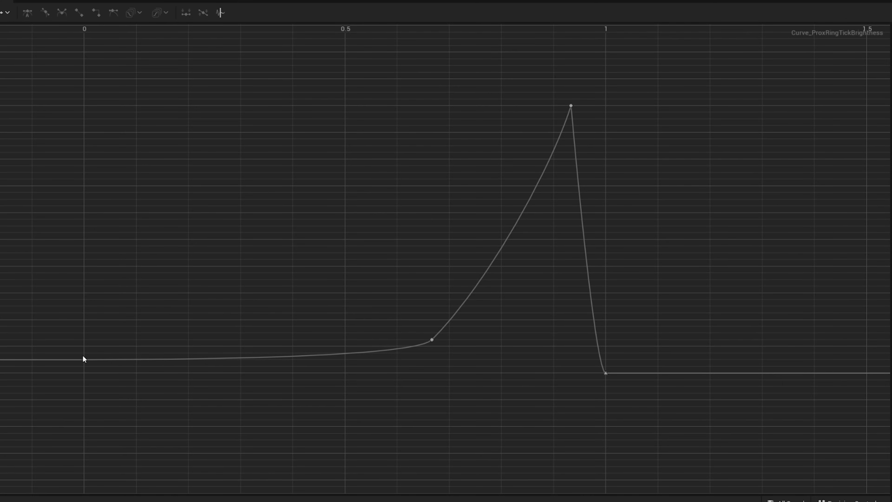
# Inspect Curve_ProxRingTickBrightness from its starting key up to the key at its peak.
pyautogui.moveTo(81, 360)
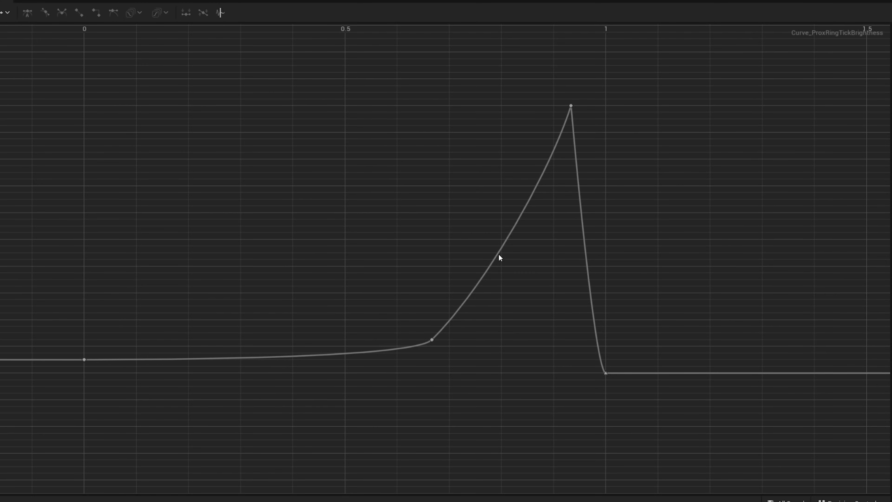
pyautogui.moveTo(531, 202)
pyautogui.moveTo(569, 107)
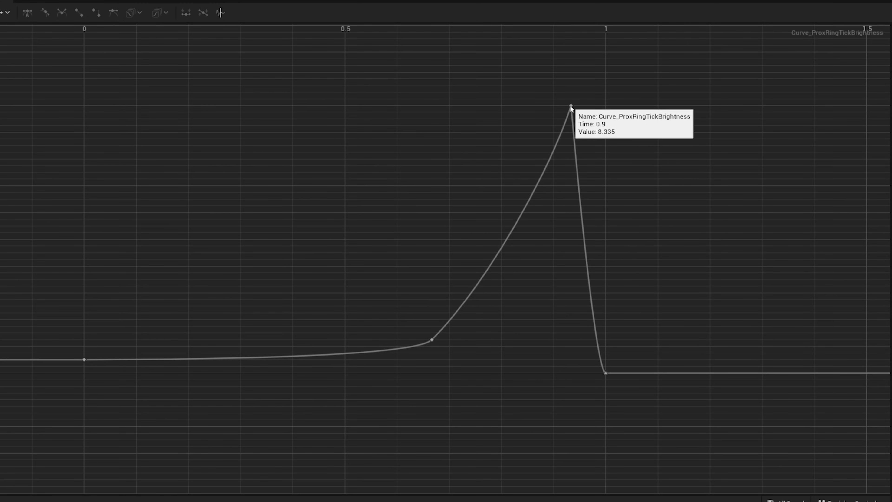